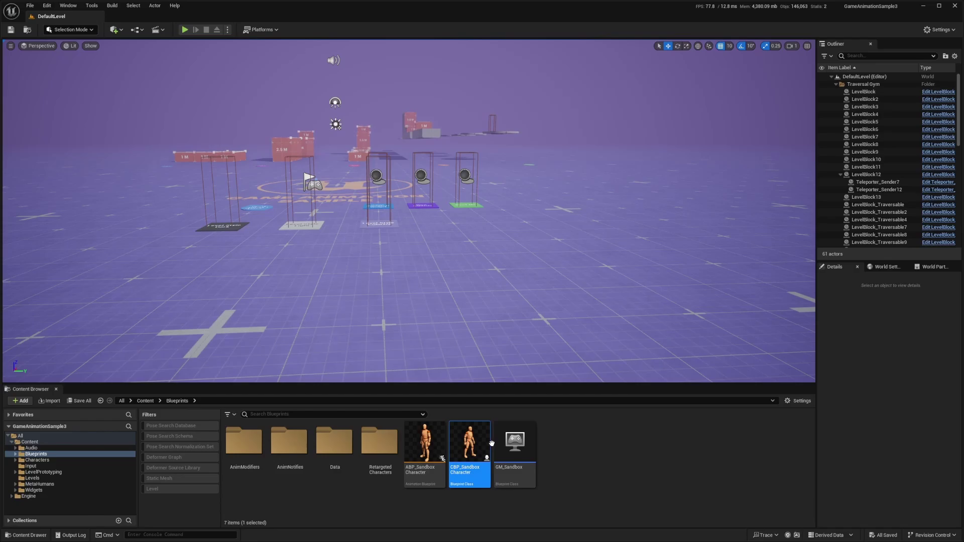
Open the CBP_SandboxCharacter blueprint from the Content/Blueprints folder and show its component viewport
click(29, 442)
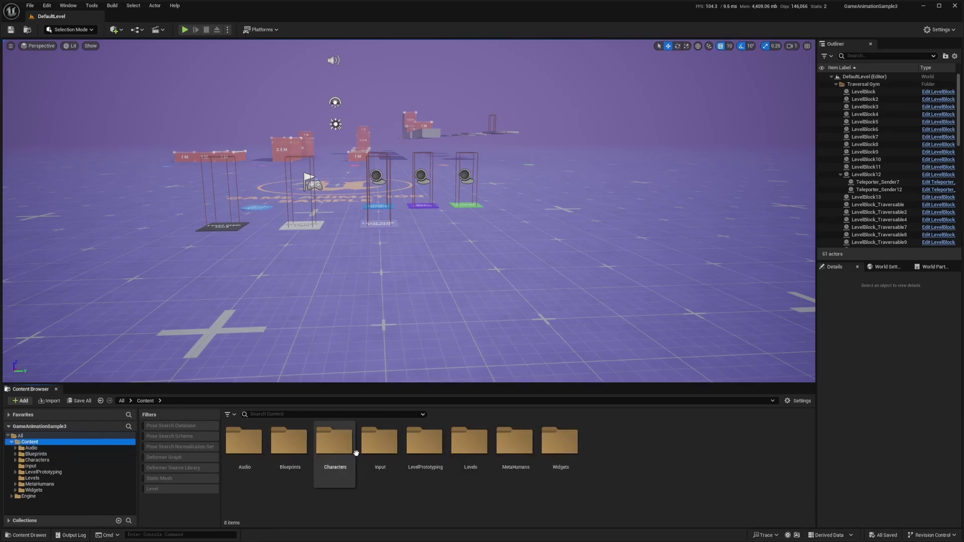
double_click(301, 456)
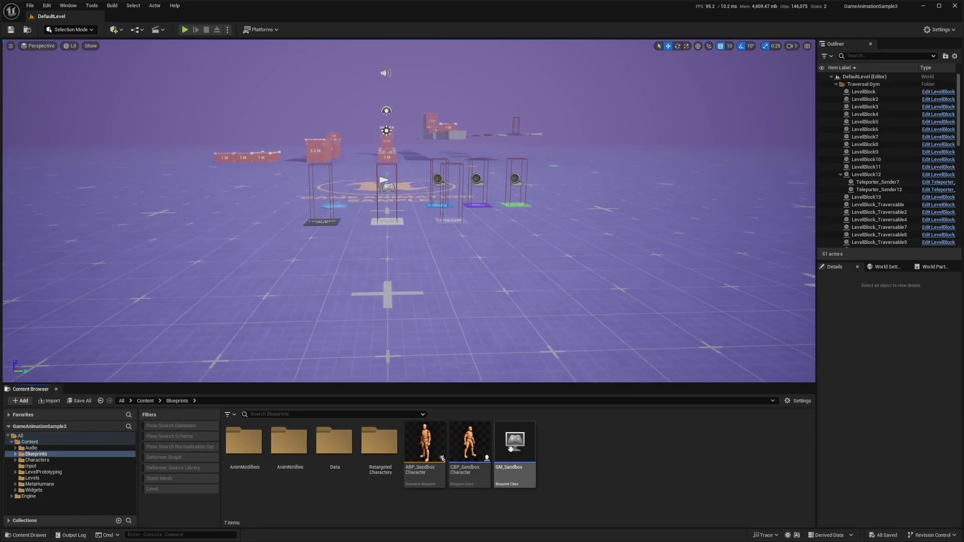
click(467, 441)
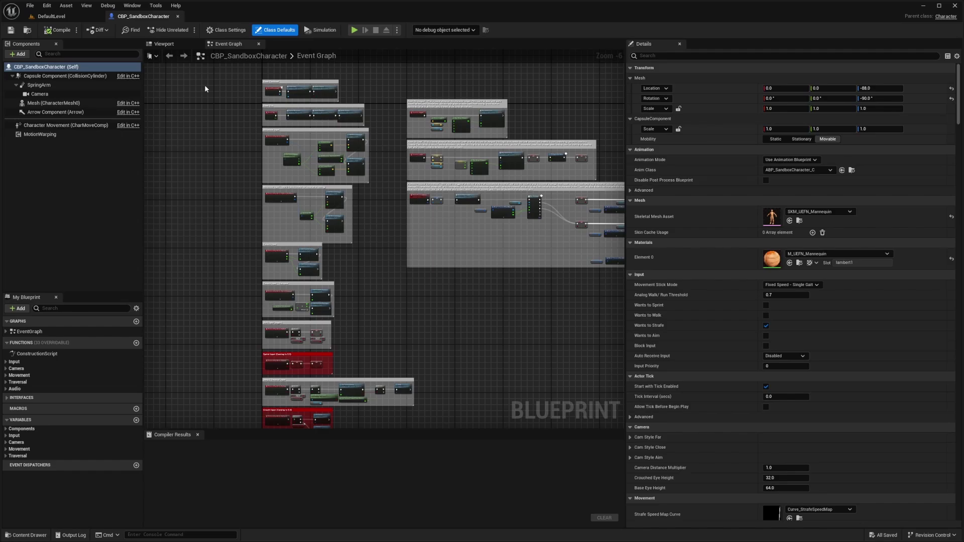
click(168, 45)
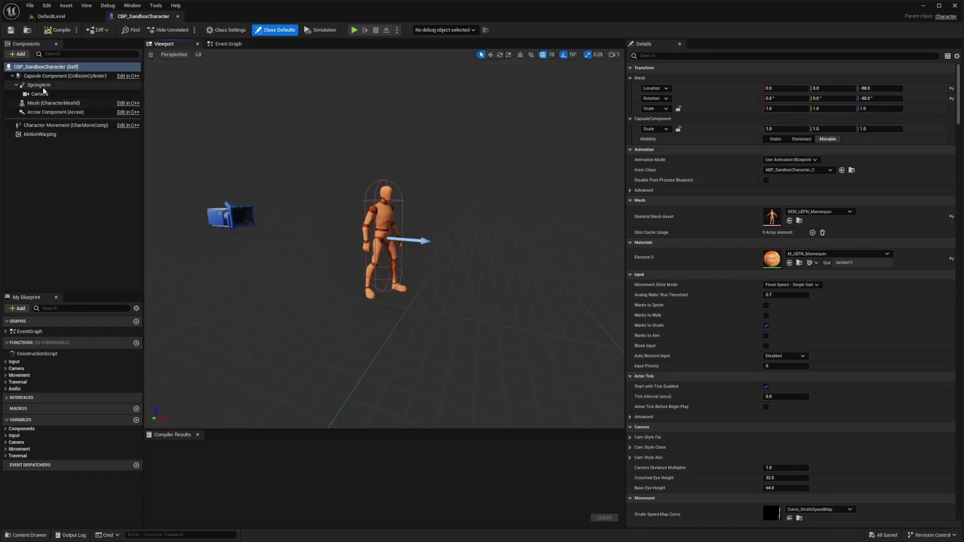
Parent the SpringArm to the character Mesh and attach it to the head socket
drag(35, 87, 50, 104)
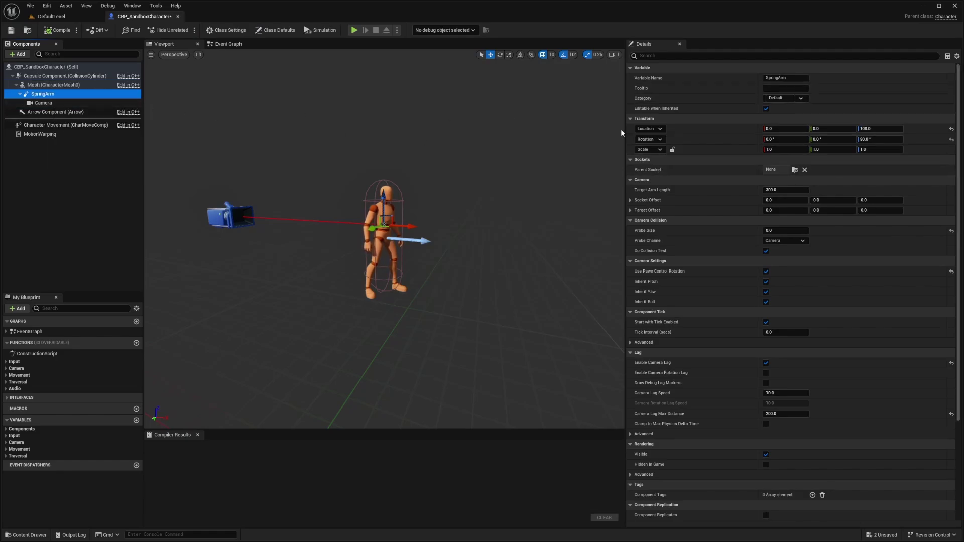
click(794, 169)
text(head)
key(Return)
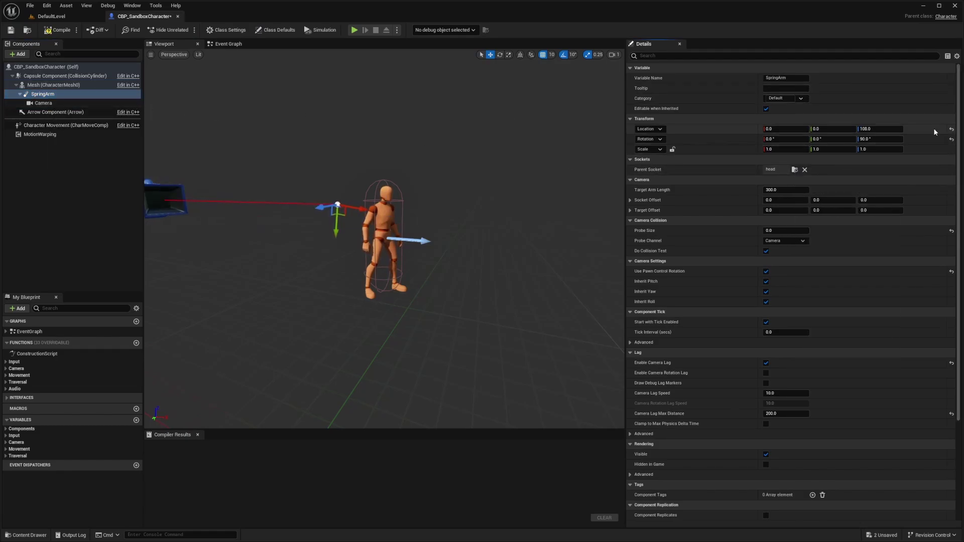
Reset the SpringArm's location and rotation to defaults and set its target arm length to 0
click(952, 130)
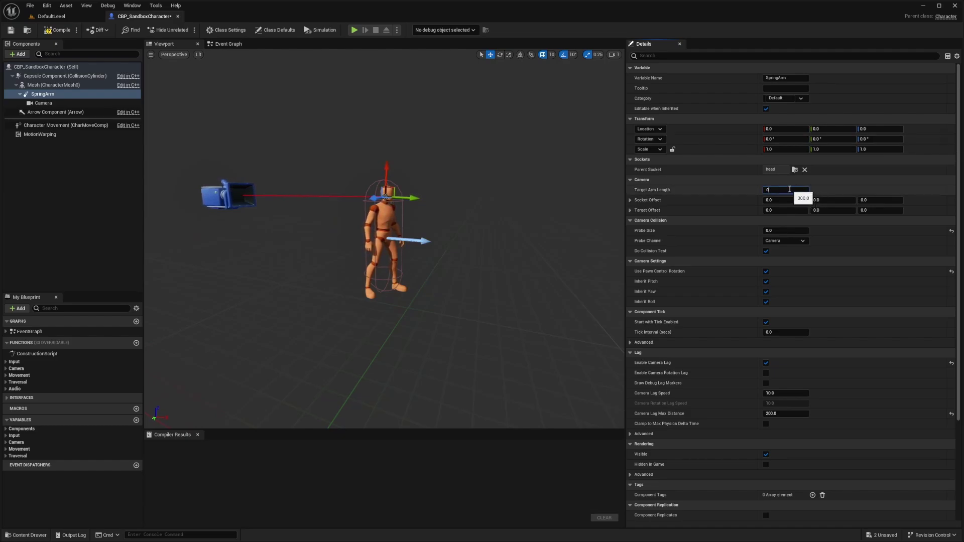
key(Return)
Set the SpringArm's location to X 10 and Y 5 relative to the head
key(w)
scroll(480, 197, down, 3)
mouse_move(480, 198)
right_down()
mouse_move(472, 195)
mouse_move(502, 201)
mouse_move(507, 226)
mouse_move(486, 199)
mouse_move(469, 196)
mouse_move(477, 207)
right_up()
key(w)
scroll(477, 207, down, 1)
key(s)
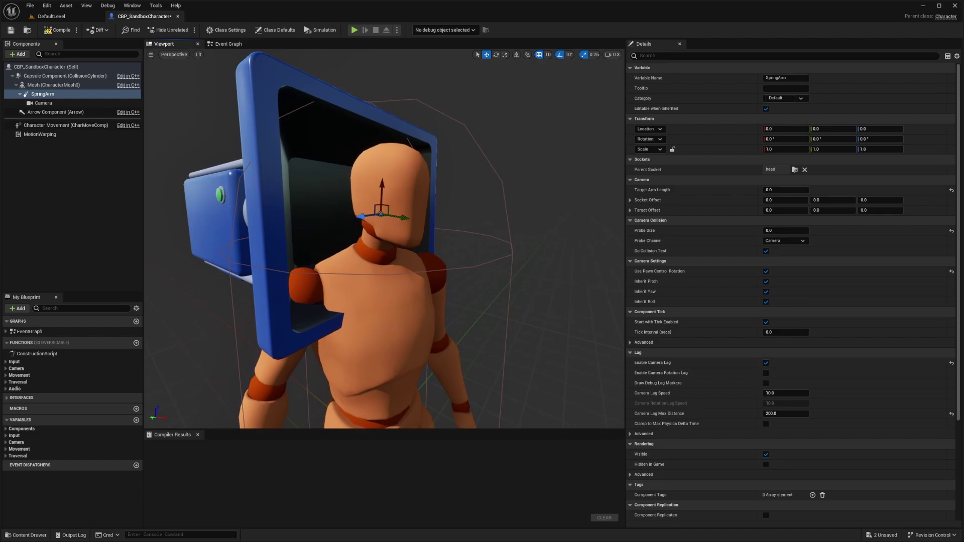
click(790, 131)
text(10)
key(Tab)
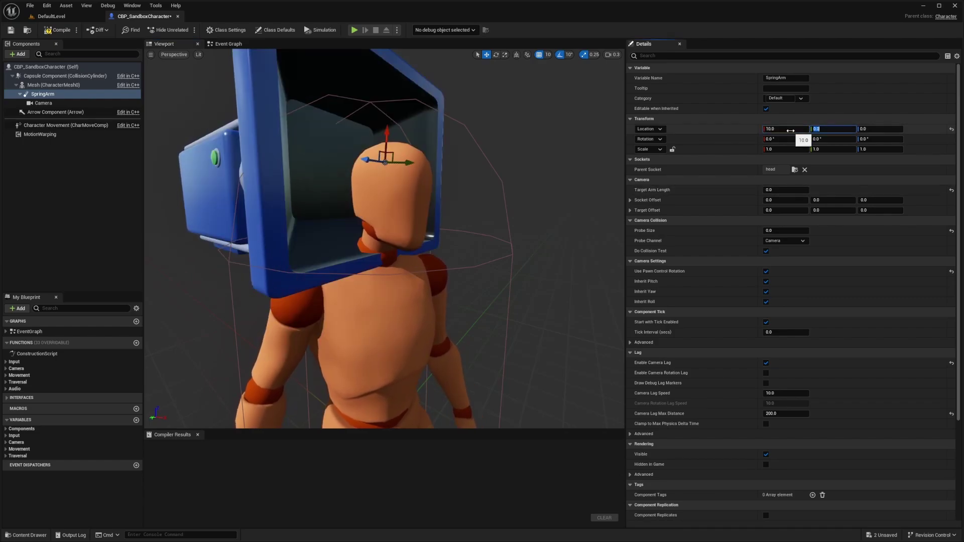
text(5)
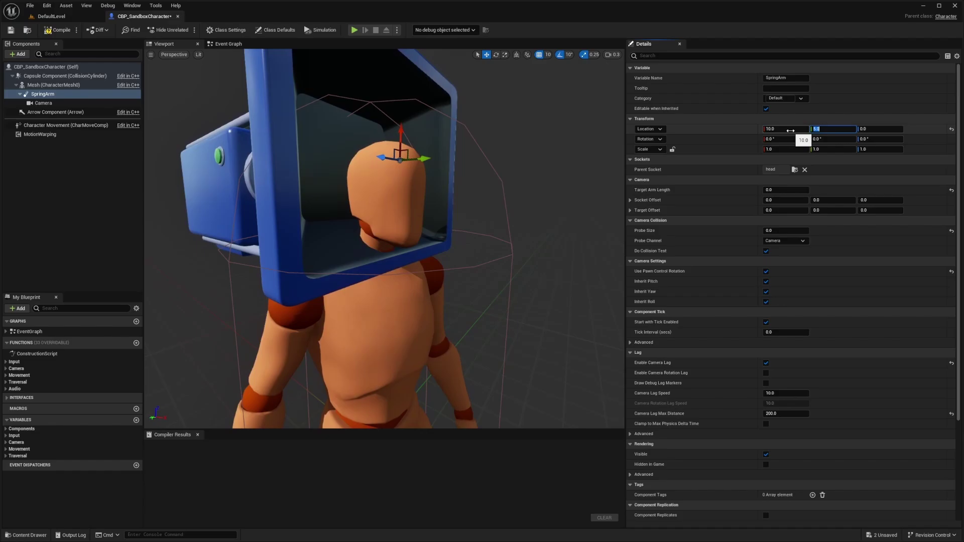
key(Return)
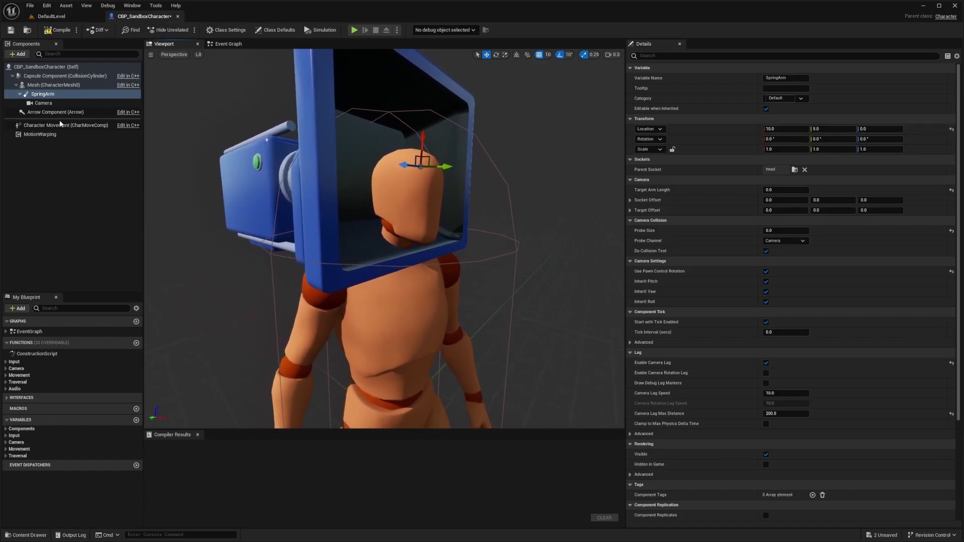
Disconnect the Update Camera nodes from the Event Possessed and Event Tick chains in the Event Graph
click(226, 45)
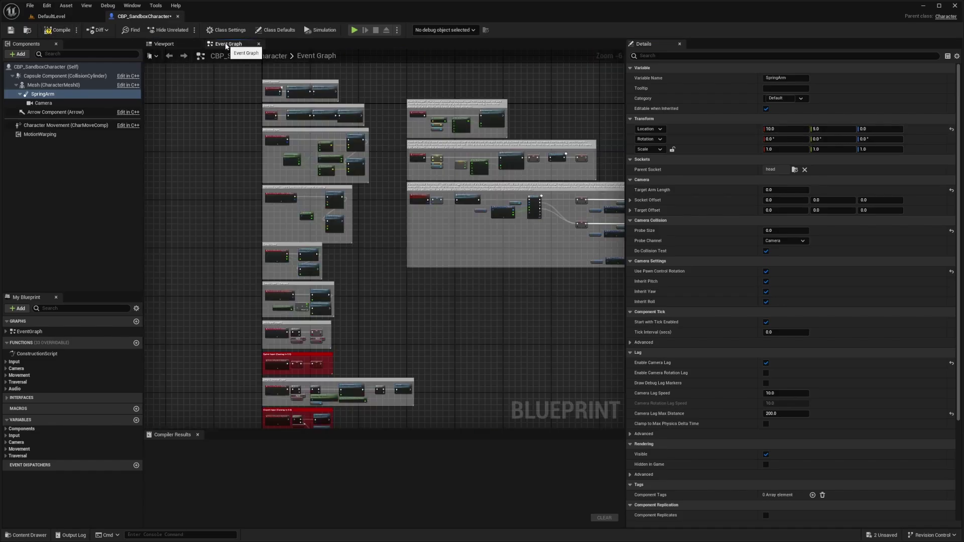
scroll(358, 104, up, 6)
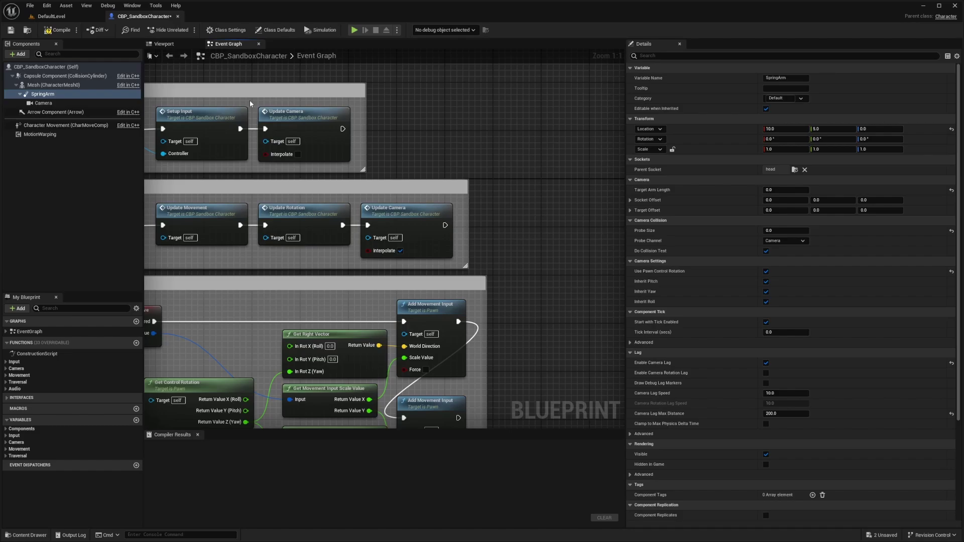
scroll(386, 144, up, 1)
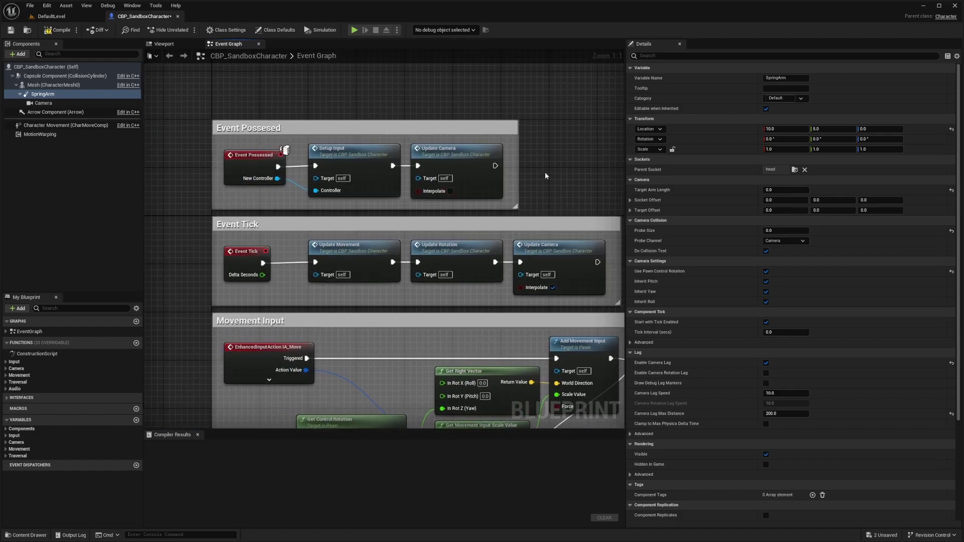
right_drag(501, 251, 451, 249)
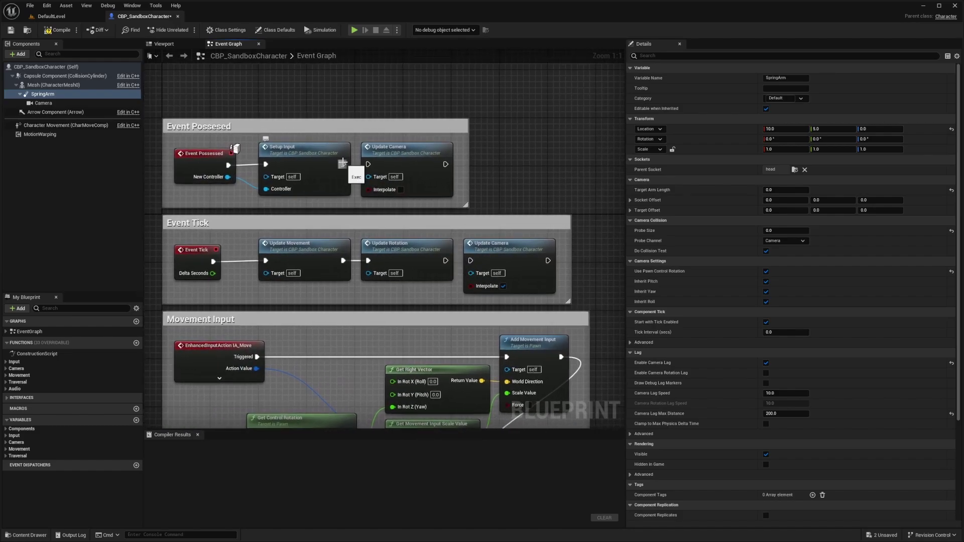
Wire the IA_Aim event's Triggered output directly to Set Wants to Strafe, bypassing Set Wants to Aim and the Branch
scroll(372, 298, down, 3)
right_drag(340, 292, 340, 185)
right_drag(339, 246, 337, 108)
right_drag(329, 359, 326, 115)
scroll(325, 116, up, 3)
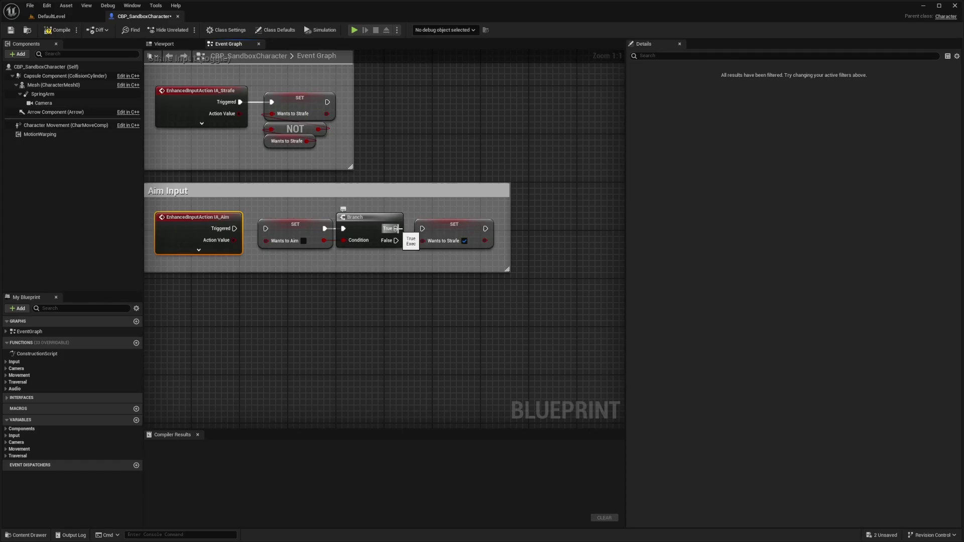
drag(235, 229, 421, 225)
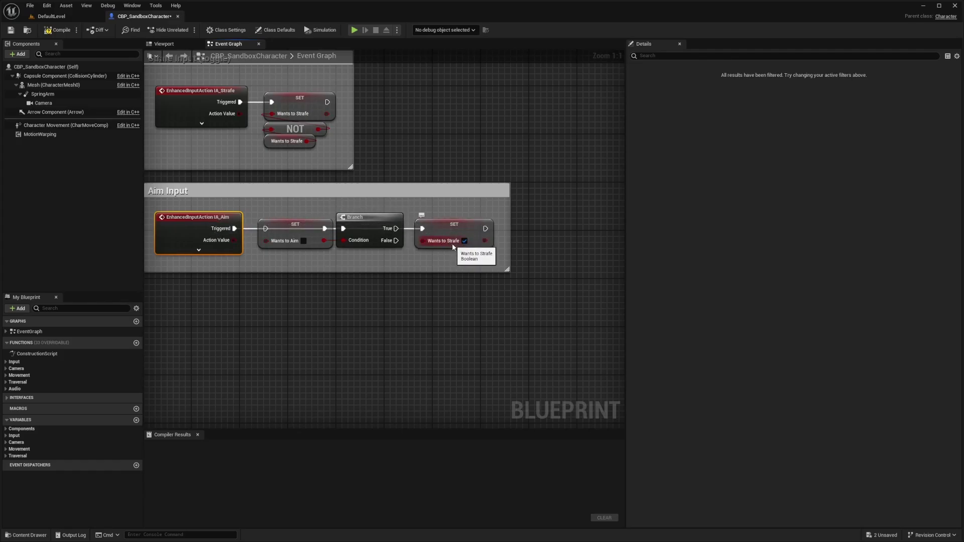
Enable Wants to Aim in the character's class defaults
click(45, 66)
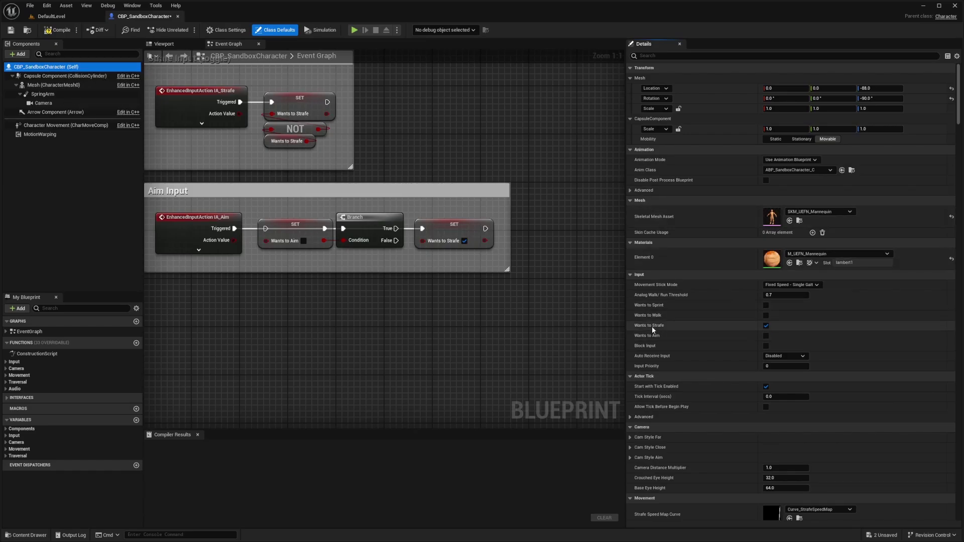
click(765, 335)
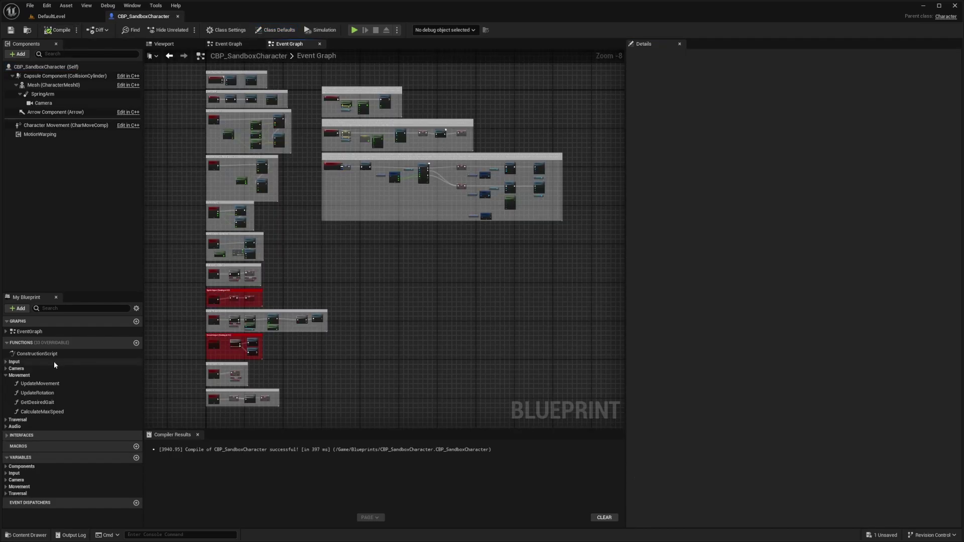
In the UpdateRotation function, set the Z rotation rate for the Is Falling true branch to -1 and compile the blueprint
click(19, 375)
click(50, 392)
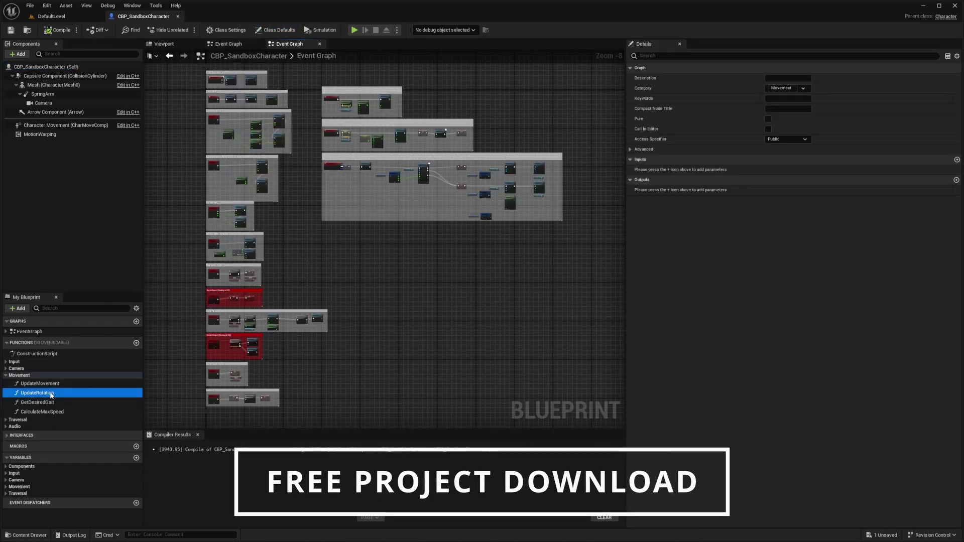
double_click(51, 395)
scroll(477, 309, up, 2)
right_drag(477, 309, 462, 236)
right_drag(309, 225, 352, 234)
click(482, 236)
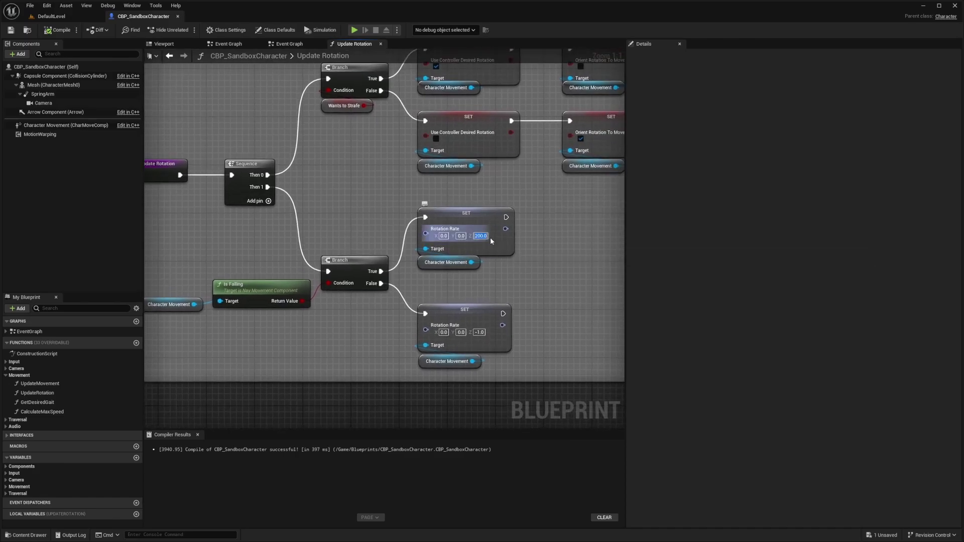
text(-1)
click(64, 28)
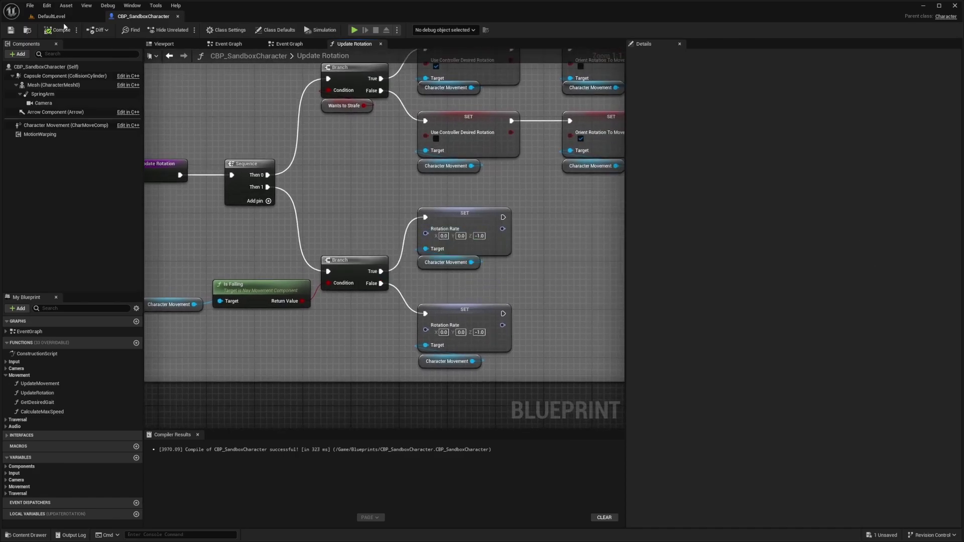
Set the capsule component's radius to 50 in the character blueprint
click(50, 17)
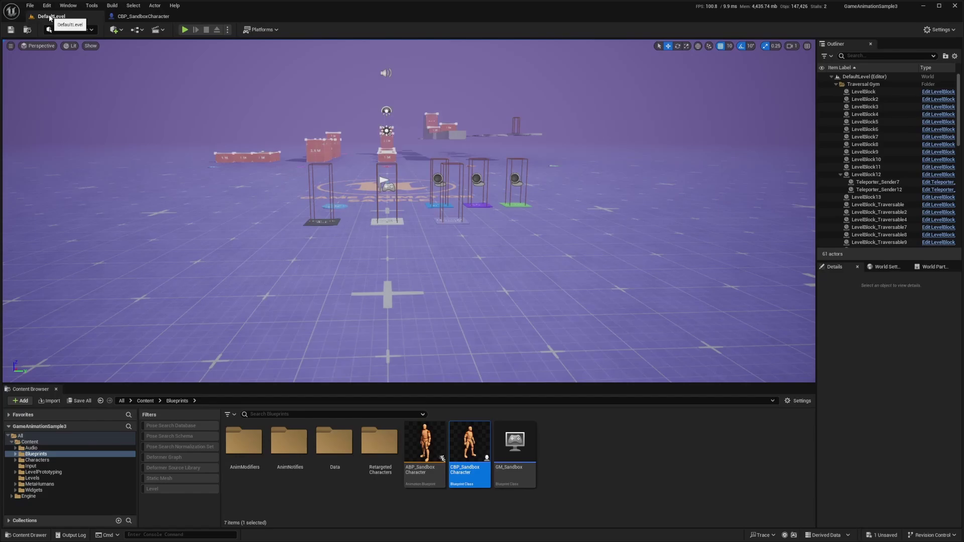
click(145, 17)
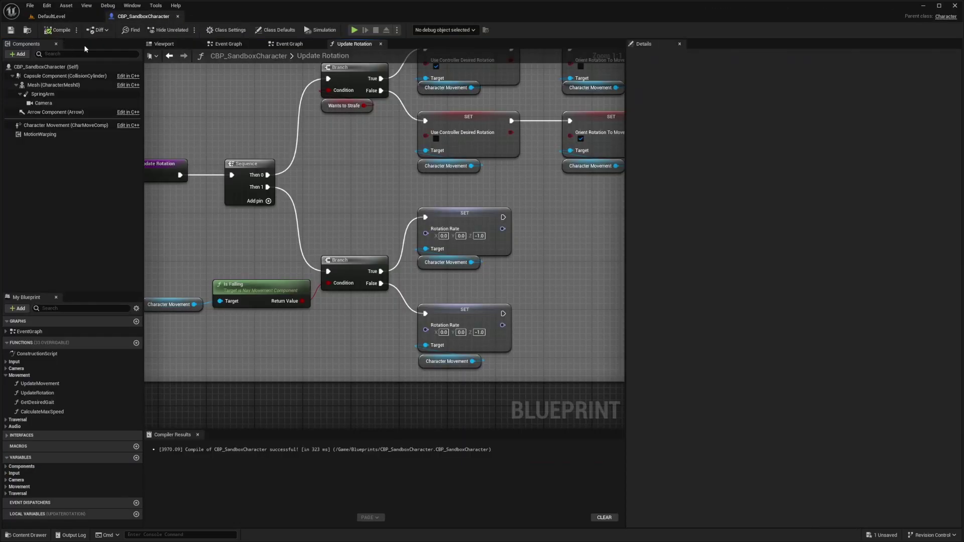
click(164, 43)
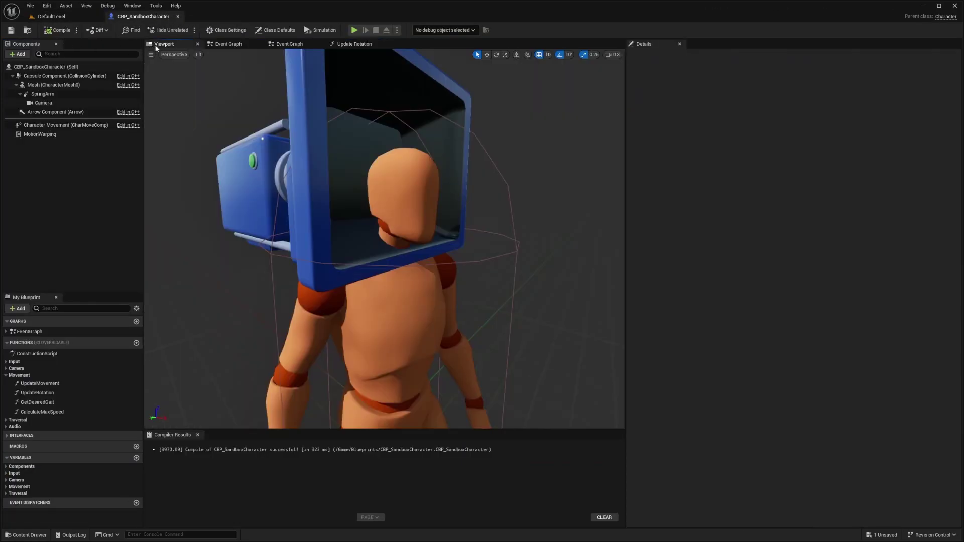
click(513, 234)
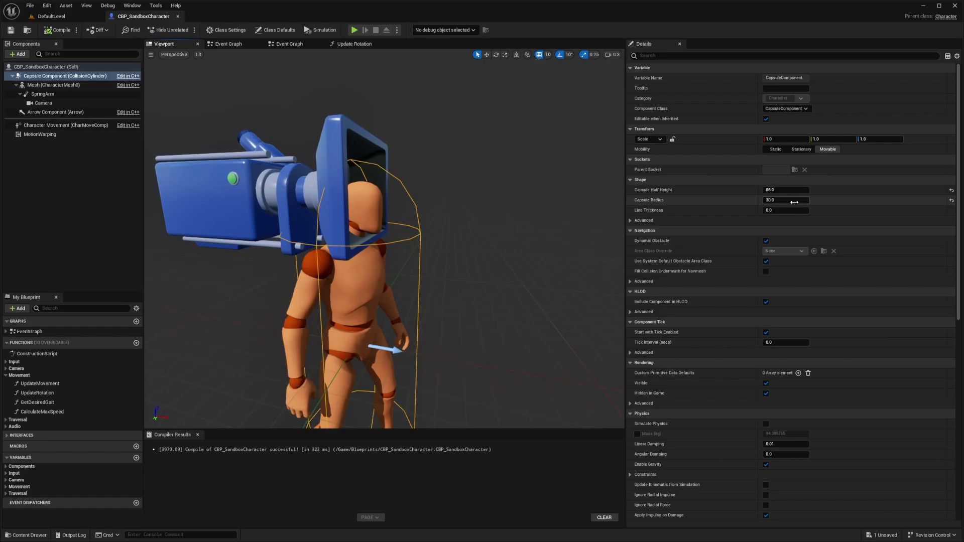
drag(794, 202, 782, 200)
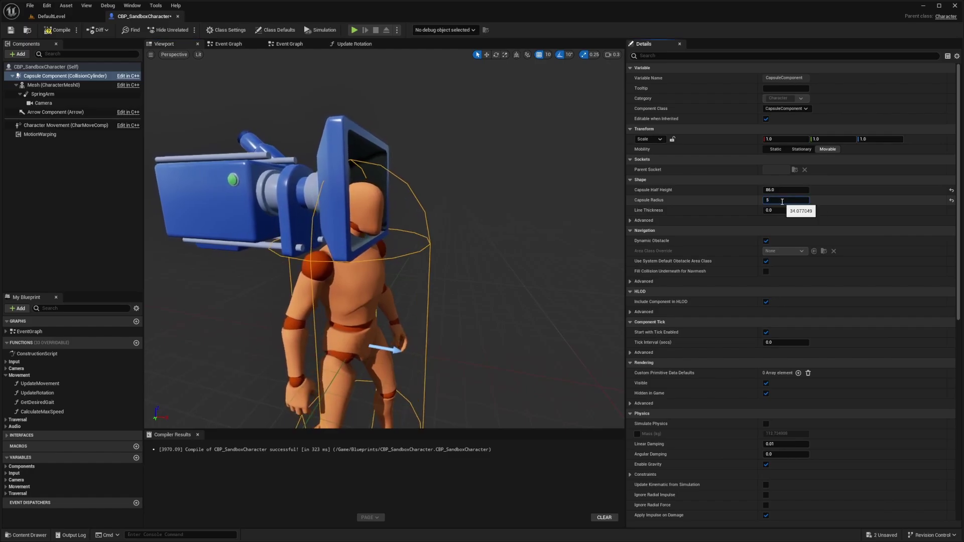
text(50)
key(Return)
Move the character mesh slightly backward inside the collision capsule
click(364, 253)
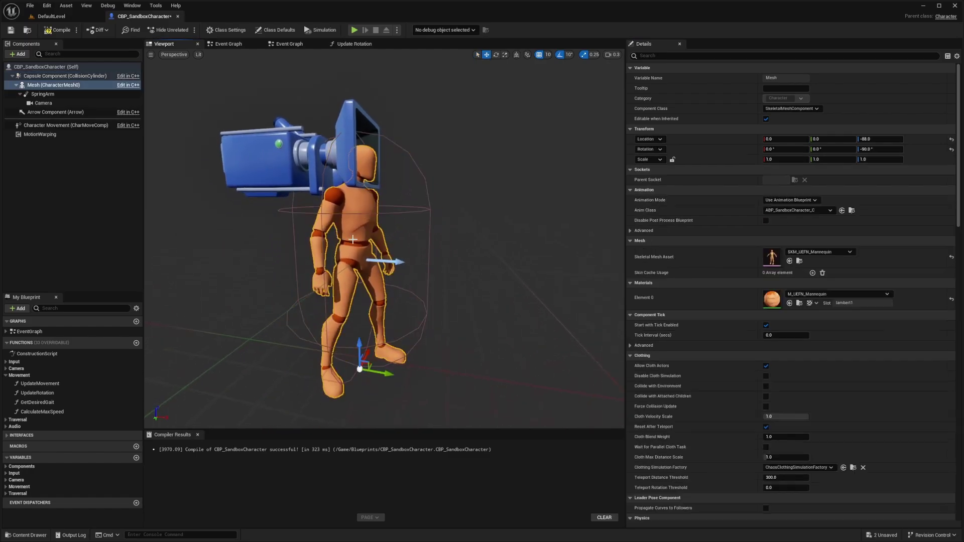
key(w)
drag(340, 366, 347, 367)
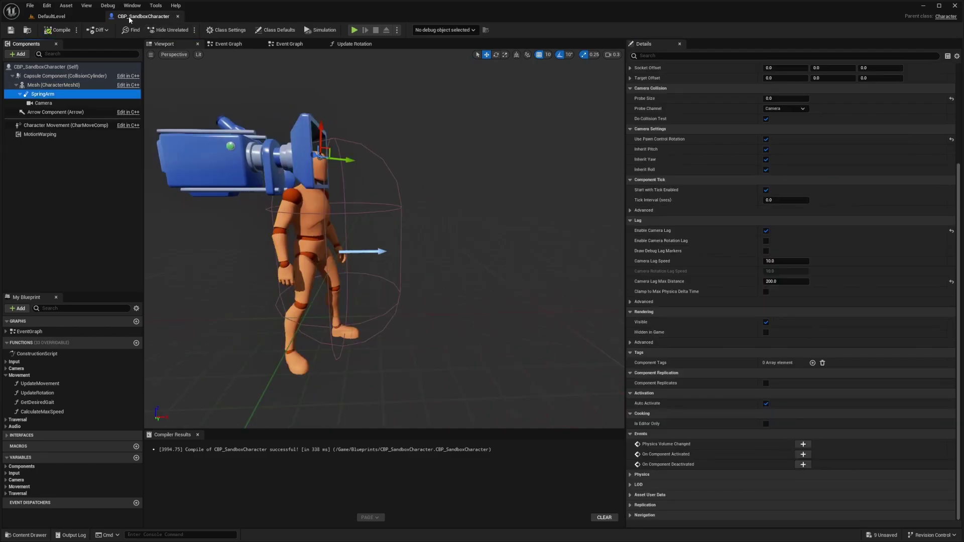
Disable camera lag on the SpringArm
click(49, 97)
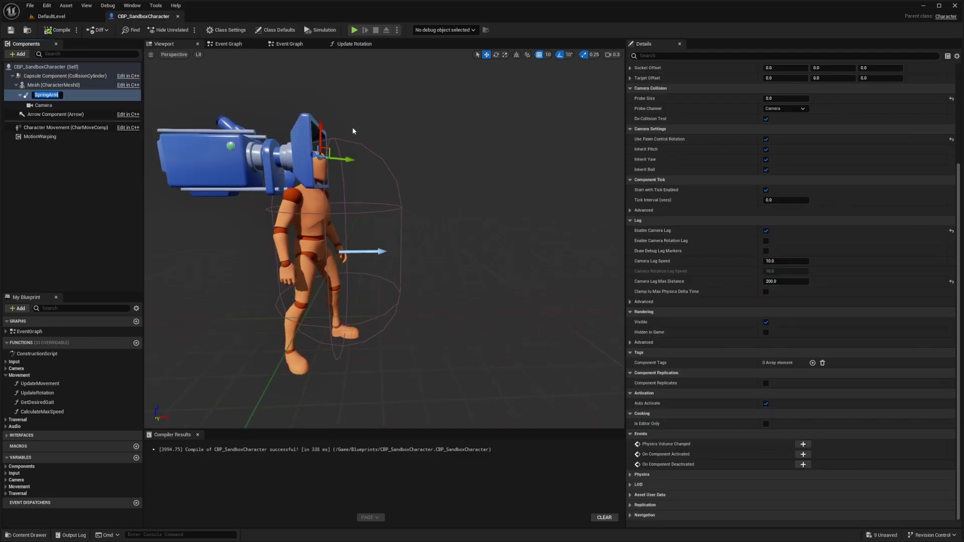
click(768, 230)
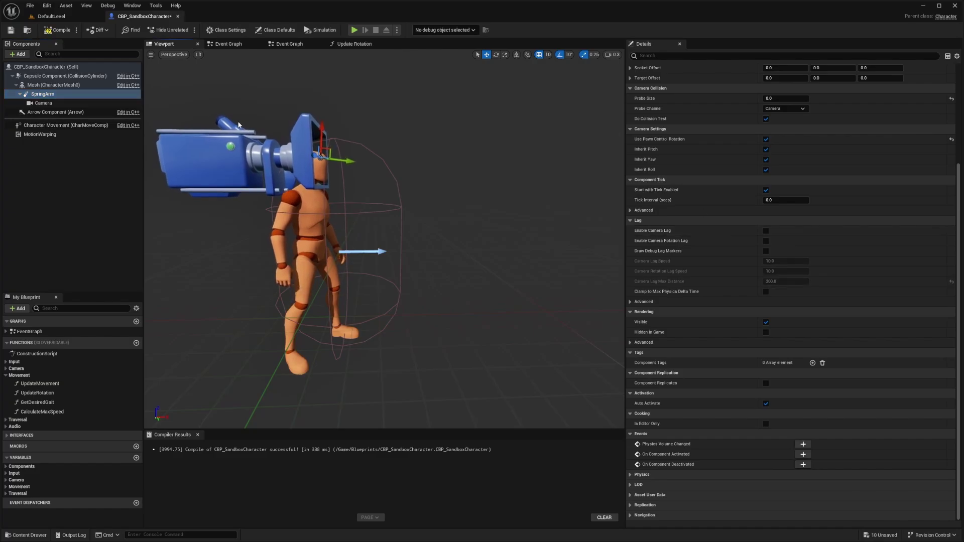
Play the default level and test the first-person view while running, jumping and climbing over the traversal blocks
click(71, 15)
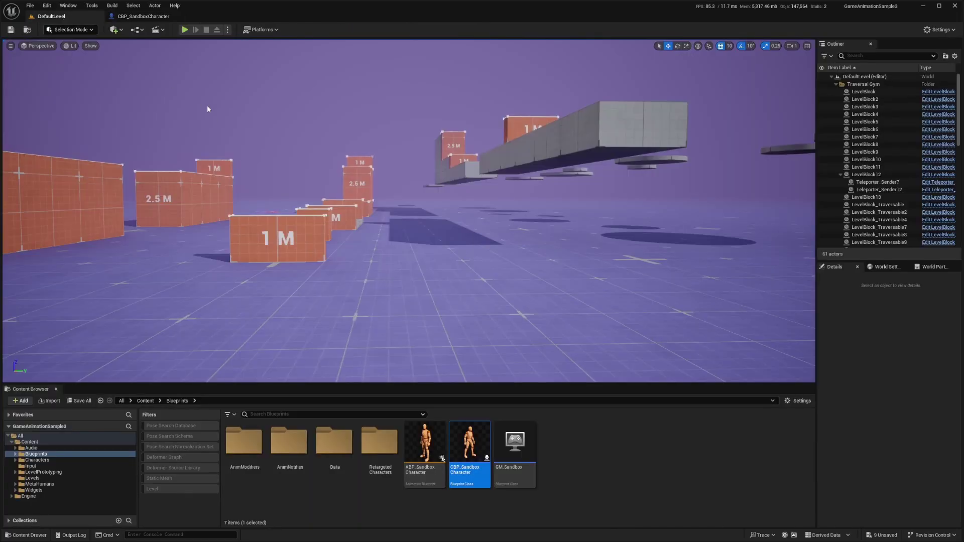
key(alt+p)
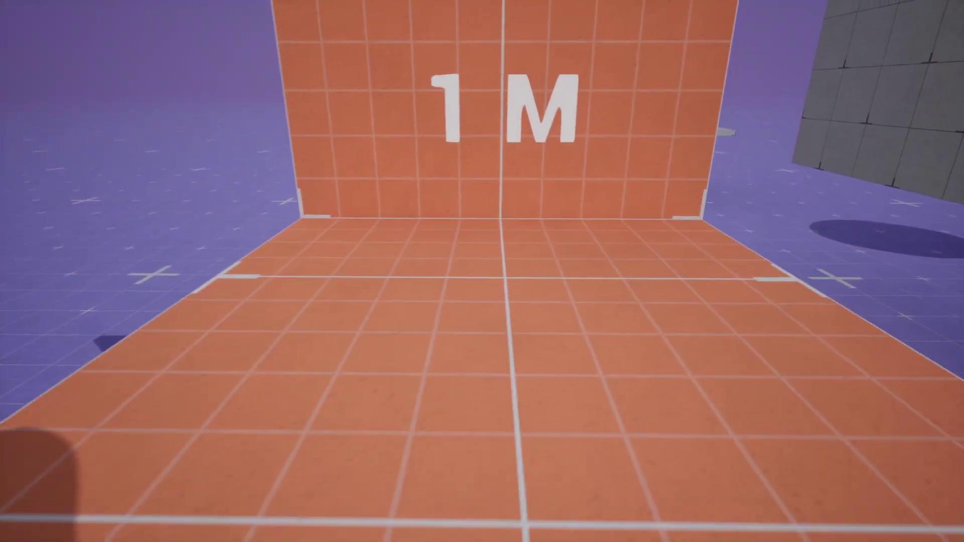
key(s)
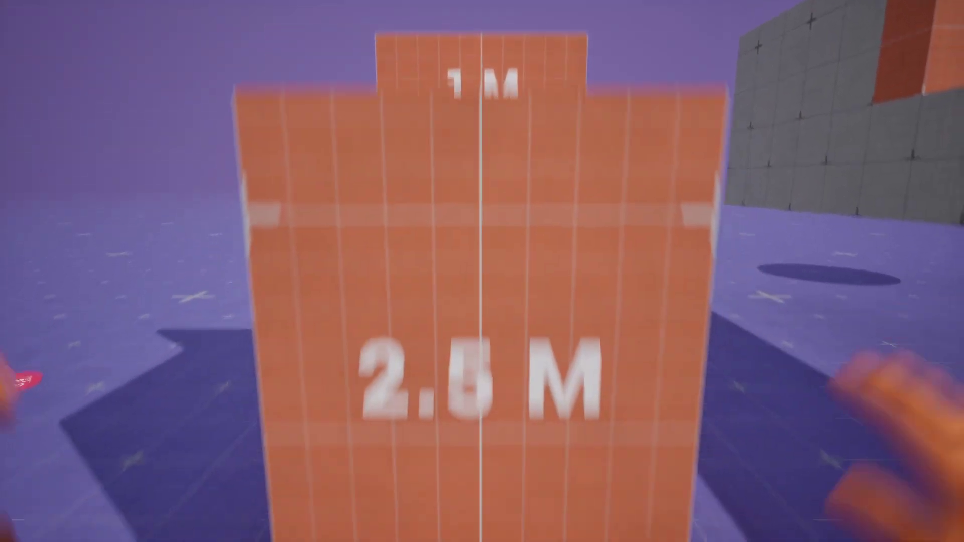
key(w)
key(space)
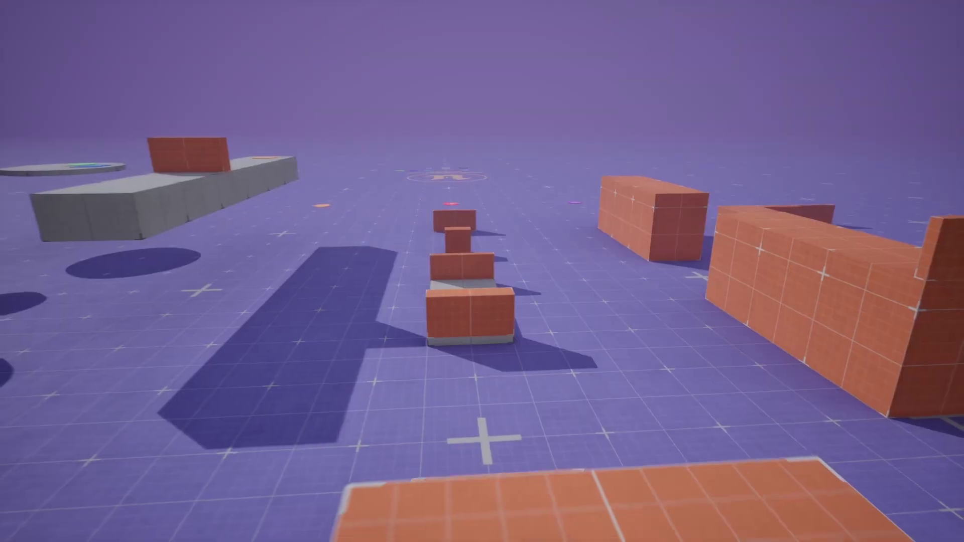
Test climbing over the 2.5 M block in first person, checking the view during the traversal, and end the play session
key(w)
key(space)
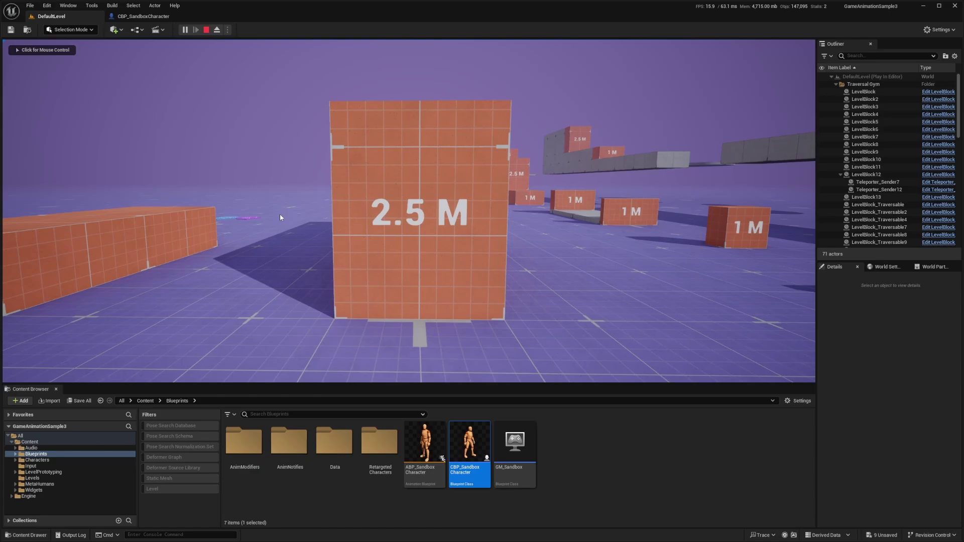
click(281, 217)
key(w)
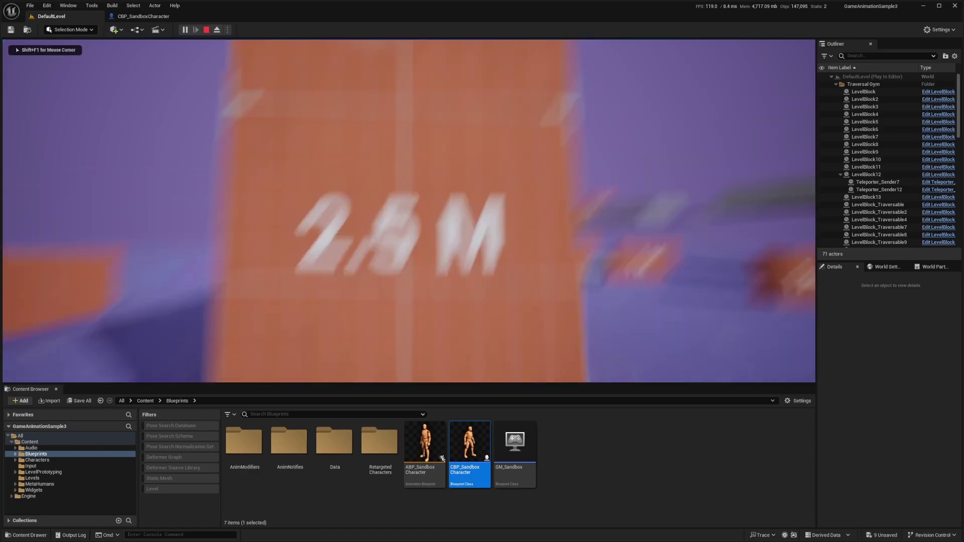
key(space)
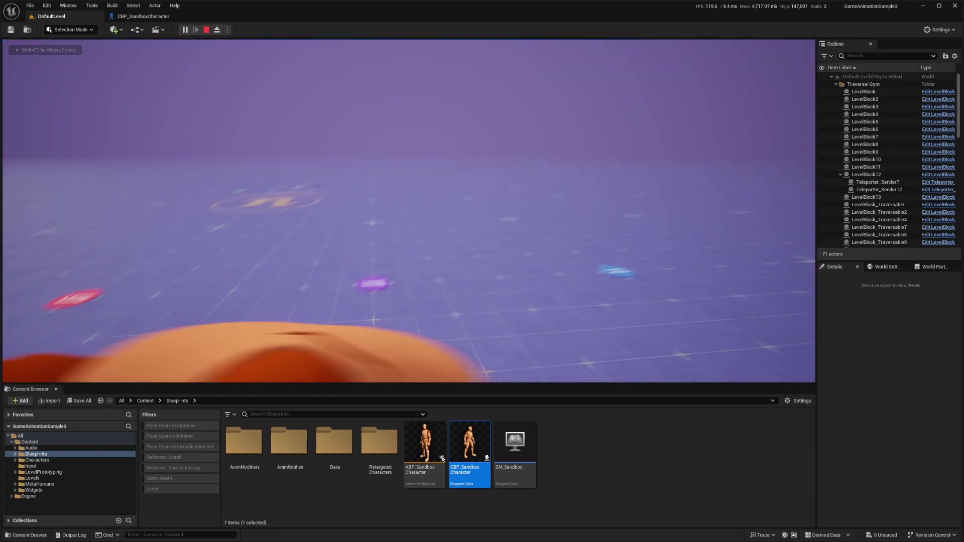
key(w)
key(Escape)
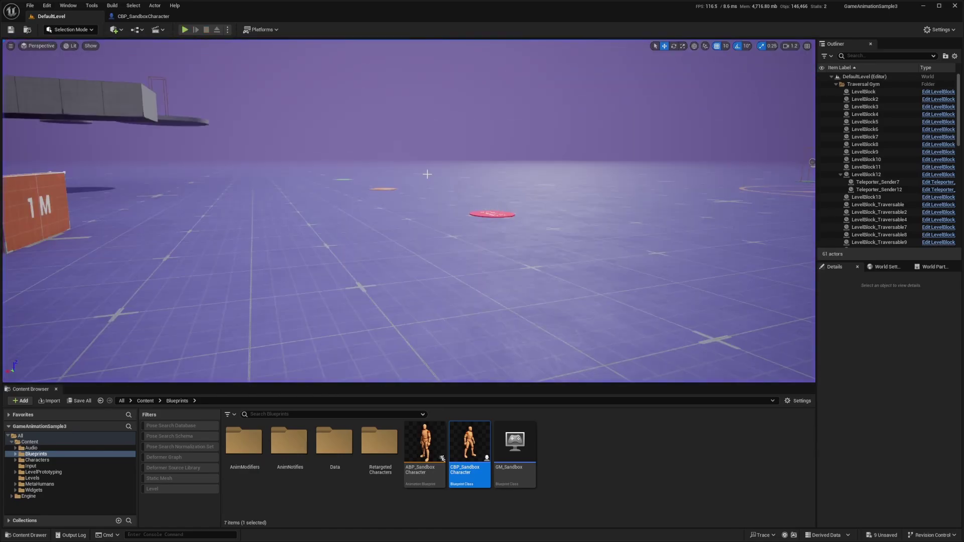
key(F11)
key(F11)
Widen the Camera Input comment box in the event graph of CBP_SandboxCharacter
click(132, 17)
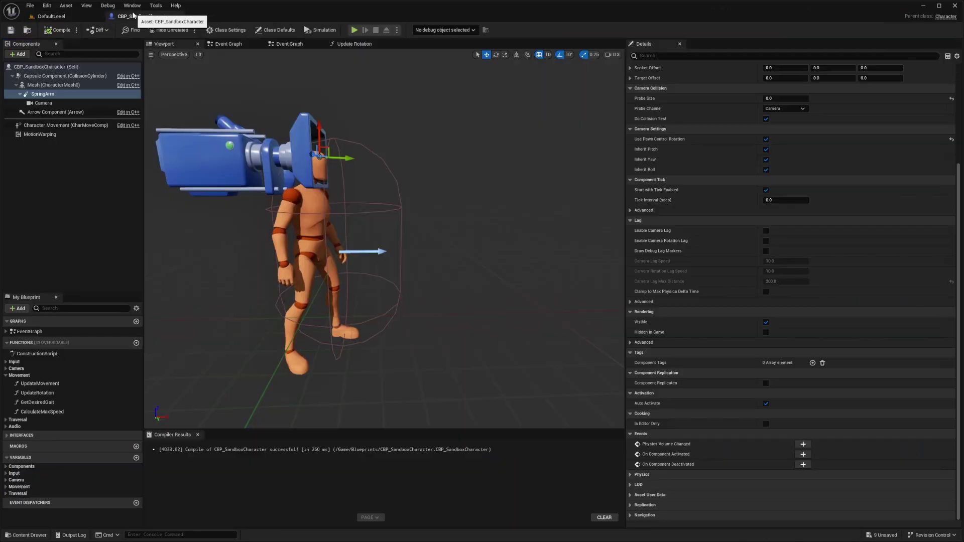
click(228, 44)
right_drag(300, 166, 479, 368)
right_drag(457, 138, 372, 361)
right_drag(379, 239, 349, 411)
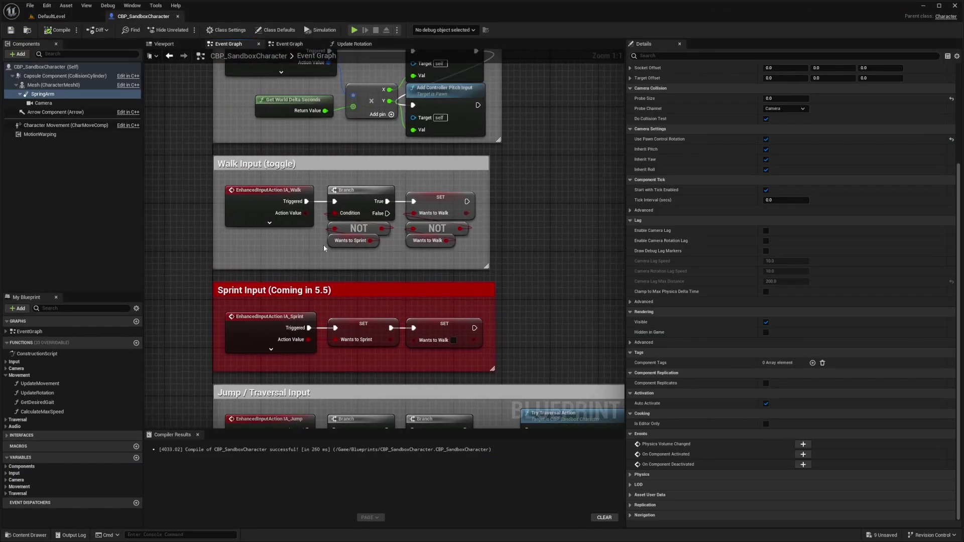
right_drag(324, 247, 314, 427)
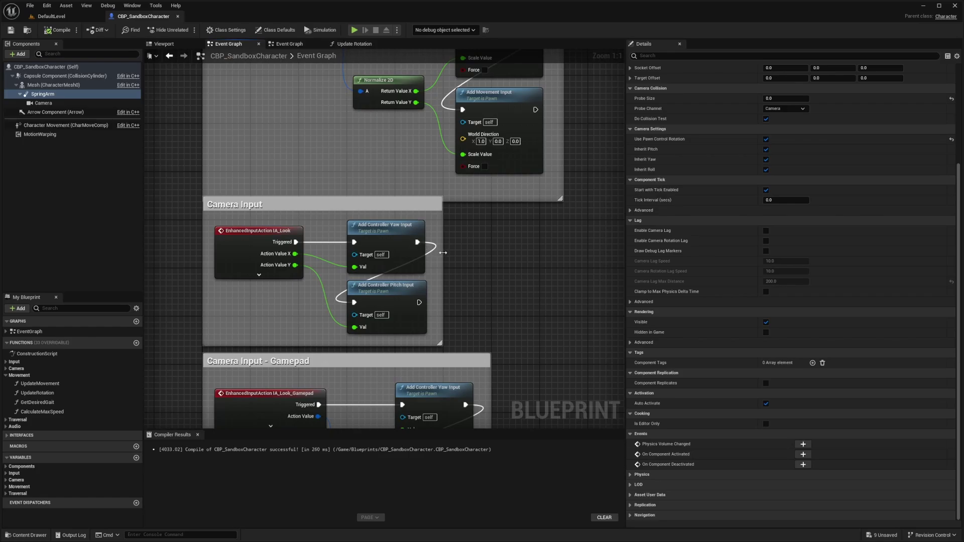
drag(443, 253, 628, 246)
Add a getter for the DoingTraversalAction variable to the Camera Input section and a Branch that uses it as condition
click(7, 494)
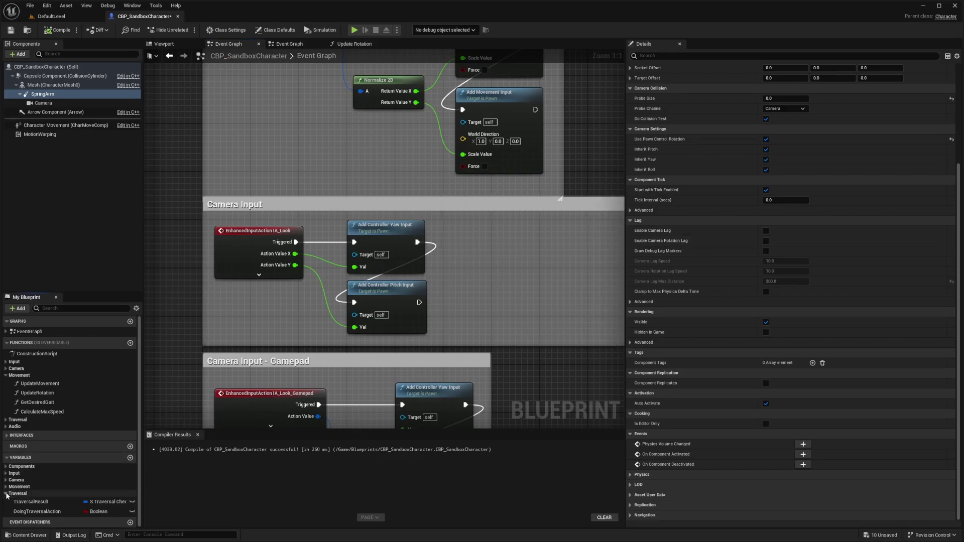
drag(28, 512, 395, 323)
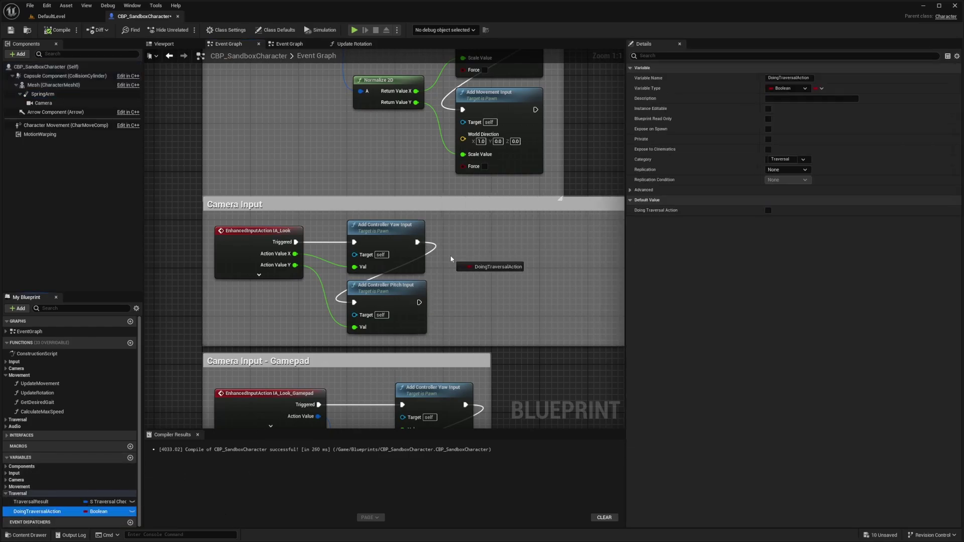
drag(450, 259, 543, 254)
click(482, 275)
text(bra)
key(Return)
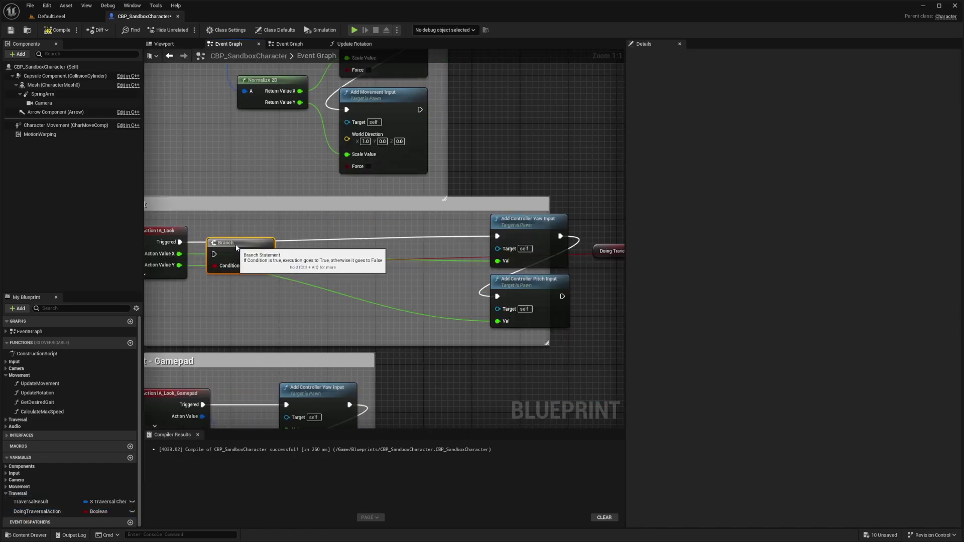
Route IA_Look's Triggered output through the Branch's False output to Add Controller Yaw Input, and rearrange the nodes in a taller comment box
drag(229, 248, 180, 242)
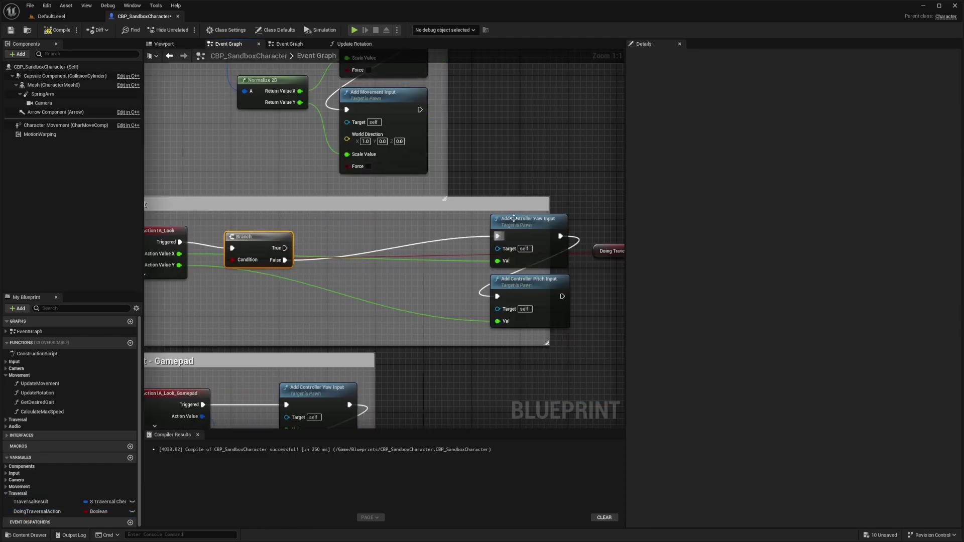
drag(453, 215, 596, 333)
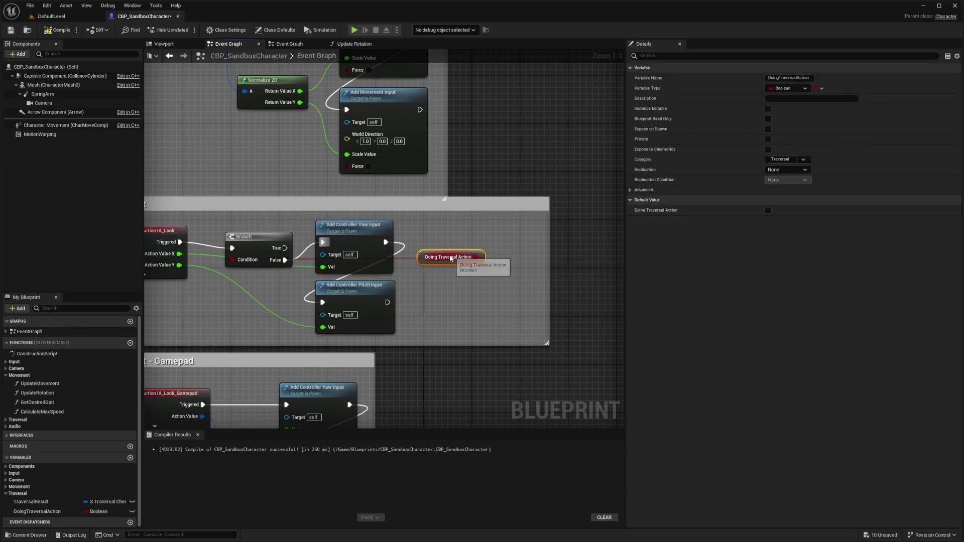
drag(448, 260, 259, 287)
mouse_move(429, 235)
right_down()
mouse_move(489, 234)
mouse_move(445, 236)
right_up()
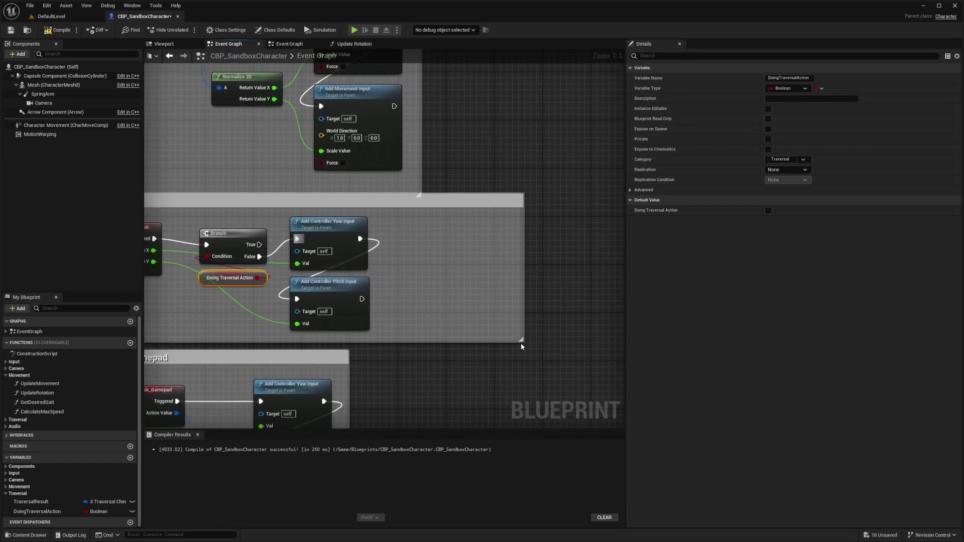
drag(521, 347, 523, 388)
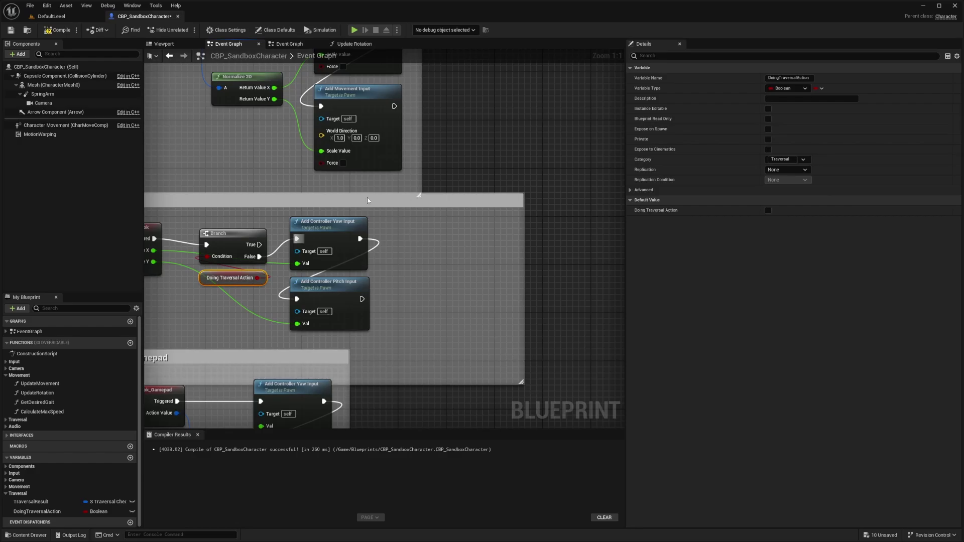
drag(367, 200, 400, 321)
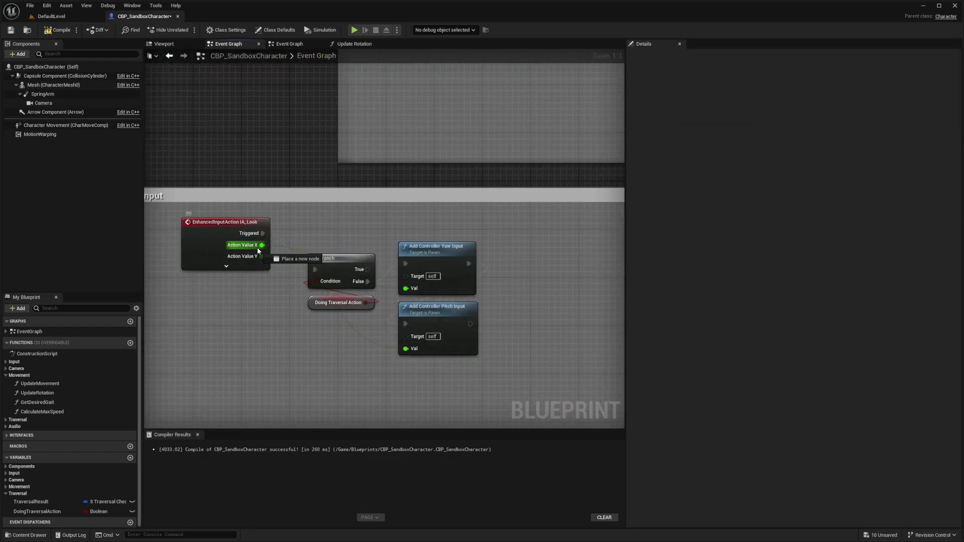
Multiply IA_Look's Action Value X and Action Value Y by 0.5 using two separate Multiply nodes
drag(258, 247, 450, 223)
text(*)
key(Return)
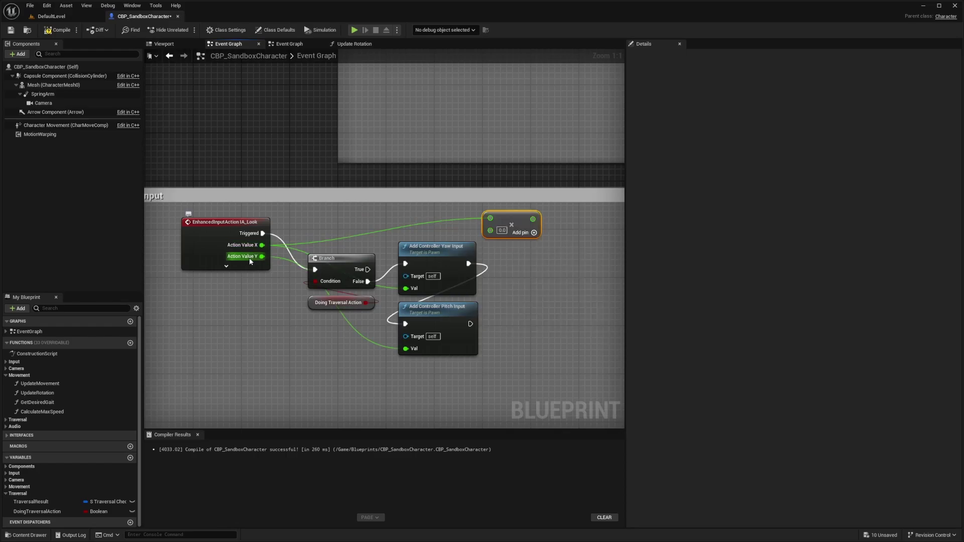
drag(250, 257, 505, 249)
text(*)
key(Return)
mouse_move(569, 219)
mouse_down()
mouse_move(539, 227)
mouse_move(556, 229)
mouse_up()
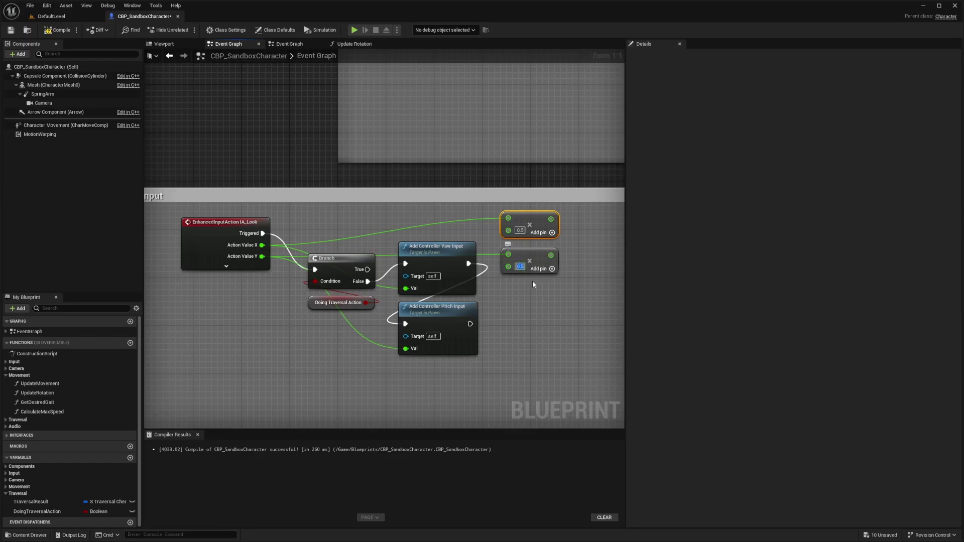
Duplicate the Add Controller Yaw Input and Add Controller Pitch Input nodes and place the copies beside the Multiply nodes
right_drag(533, 284, 376, 262)
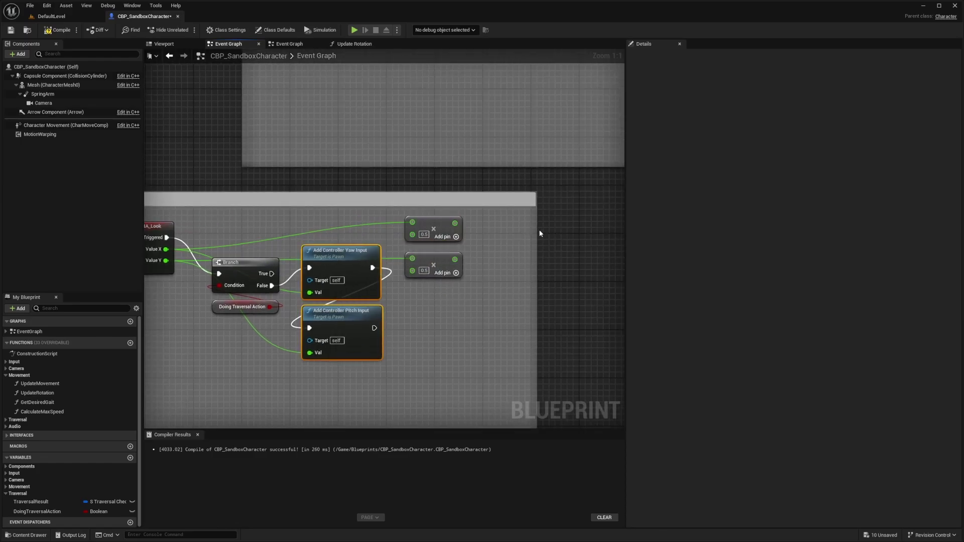
key(ctrl+c)
key(ctrl+v)
drag(539, 234, 494, 256)
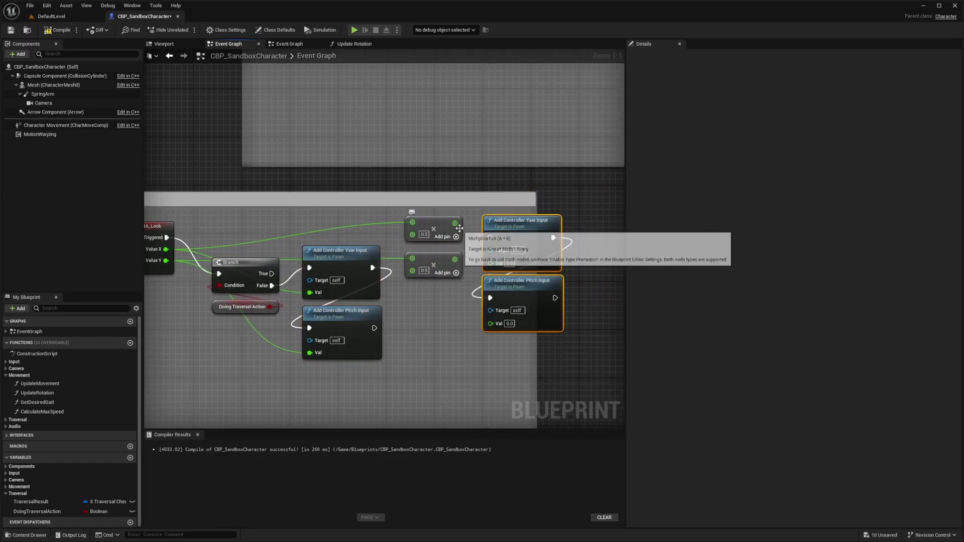
Drive the copied yaw and pitch nodes from the Branch's True output with the multiplied values, and compile and save the blueprint
drag(359, 247, 365, 254)
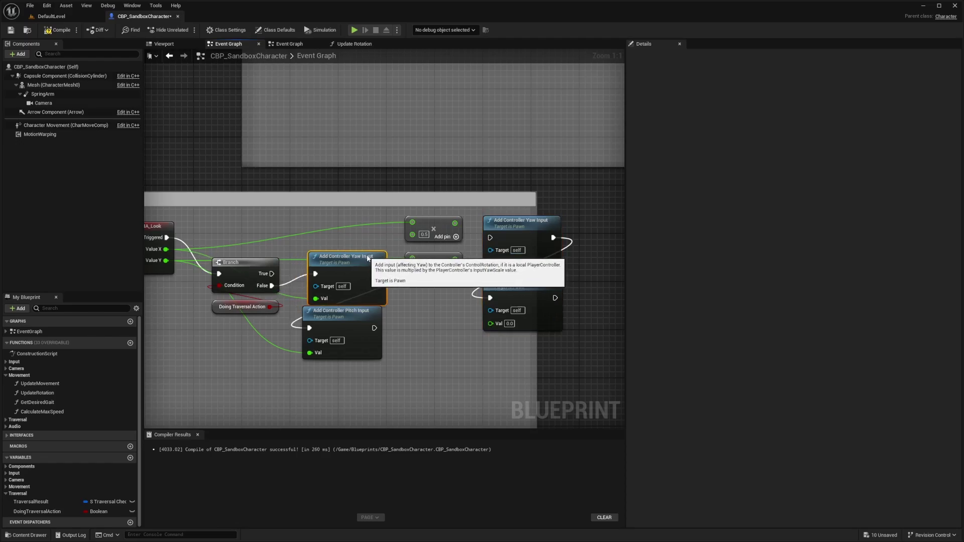
drag(271, 274, 361, 253)
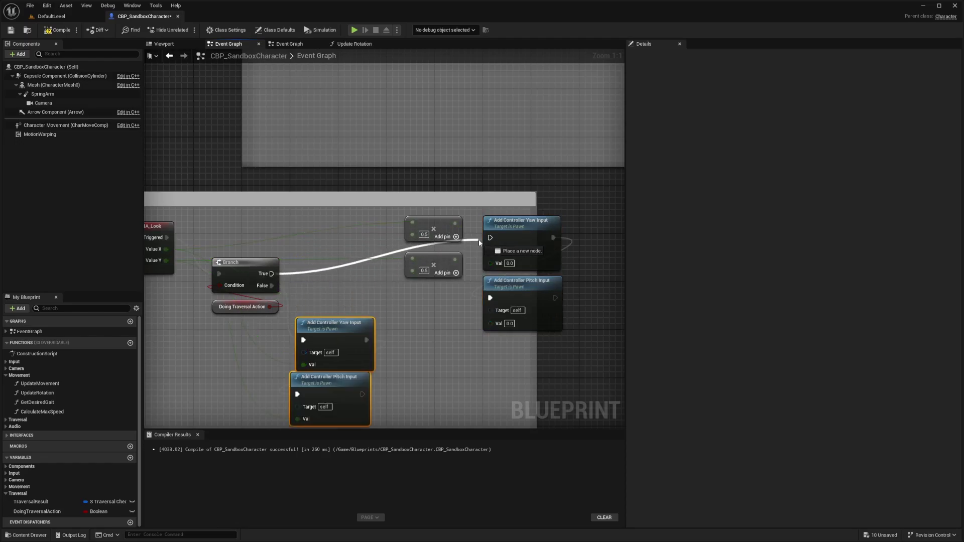
drag(478, 241, 494, 328)
right_drag(300, 221, 353, 220)
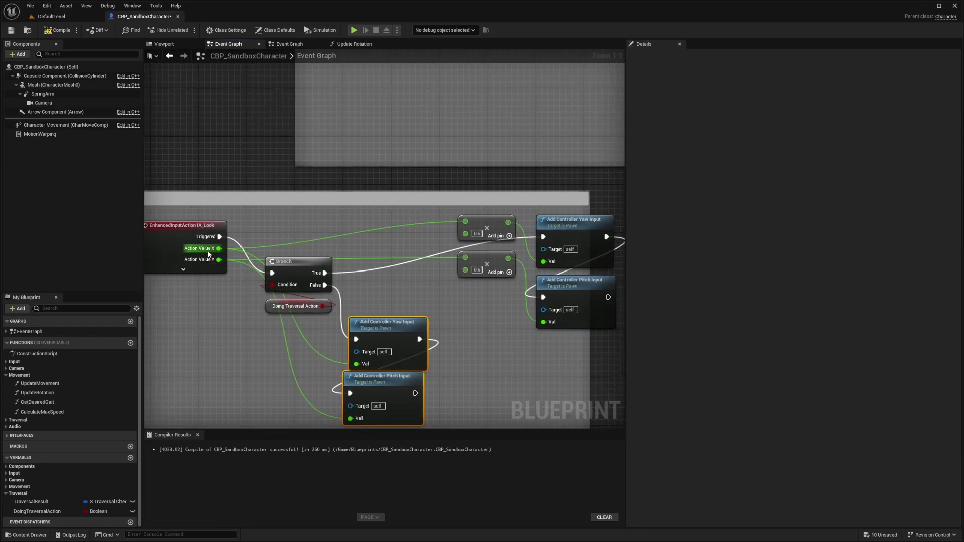
click(58, 31)
key(ctrl+s)
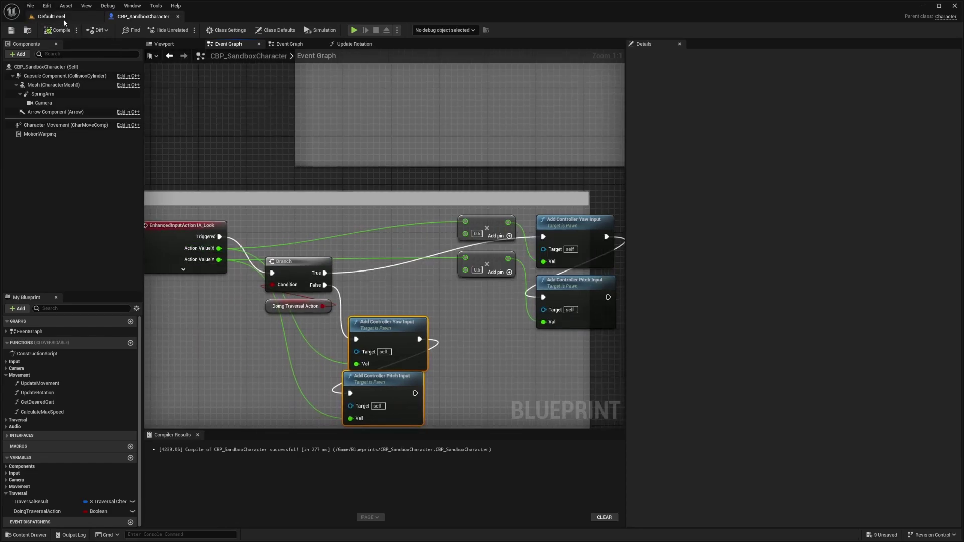
Play the default level and climb the 2.5 M block to test the reduced look sensitivity during traversal
click(63, 20)
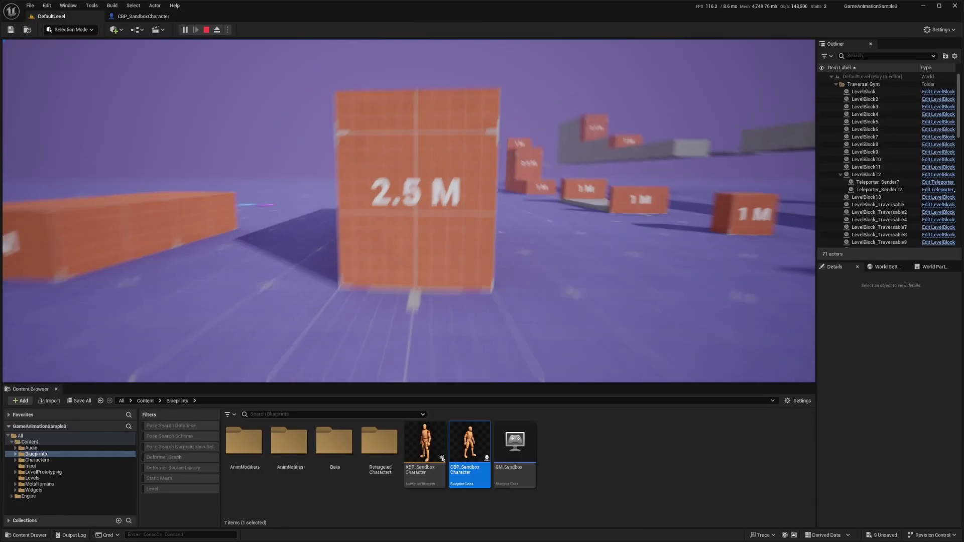
key(w)
key(space)
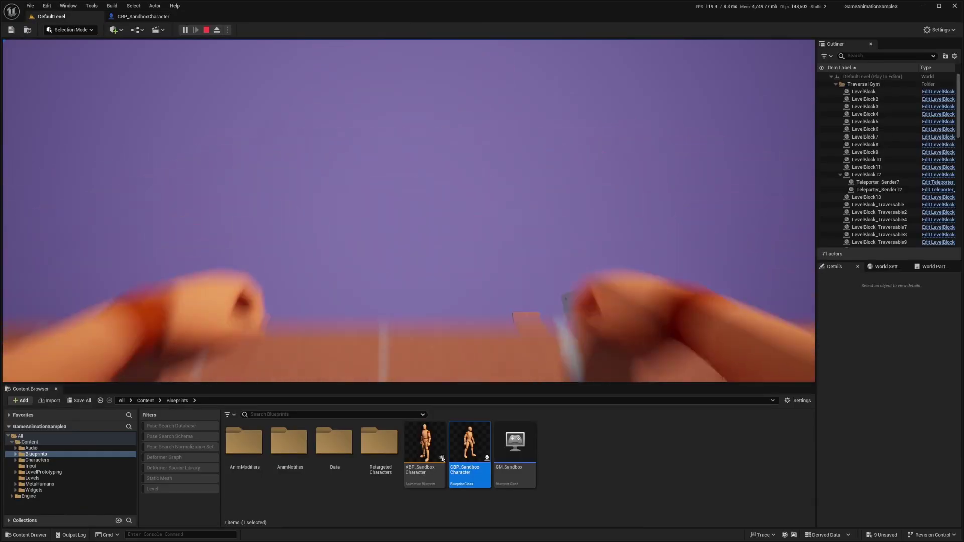